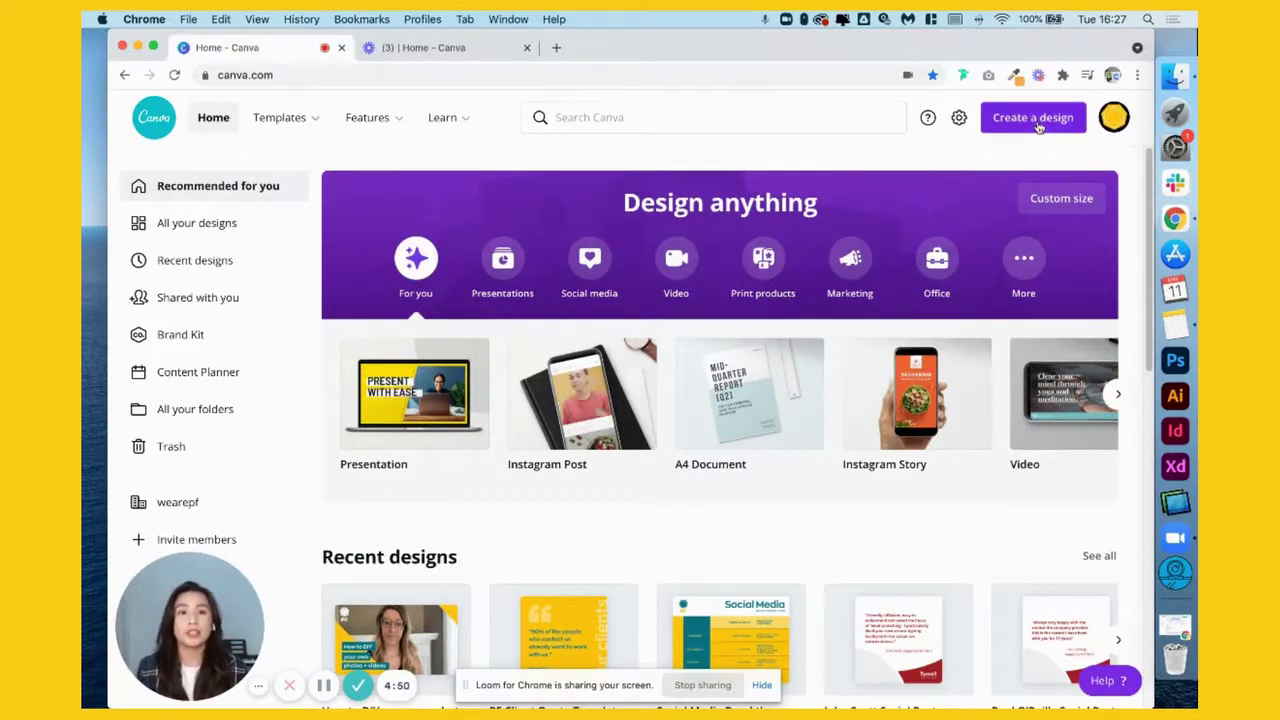
Open Canva's Create a design menu listing formats like Presentation, Video and Poster.
click(1039, 127)
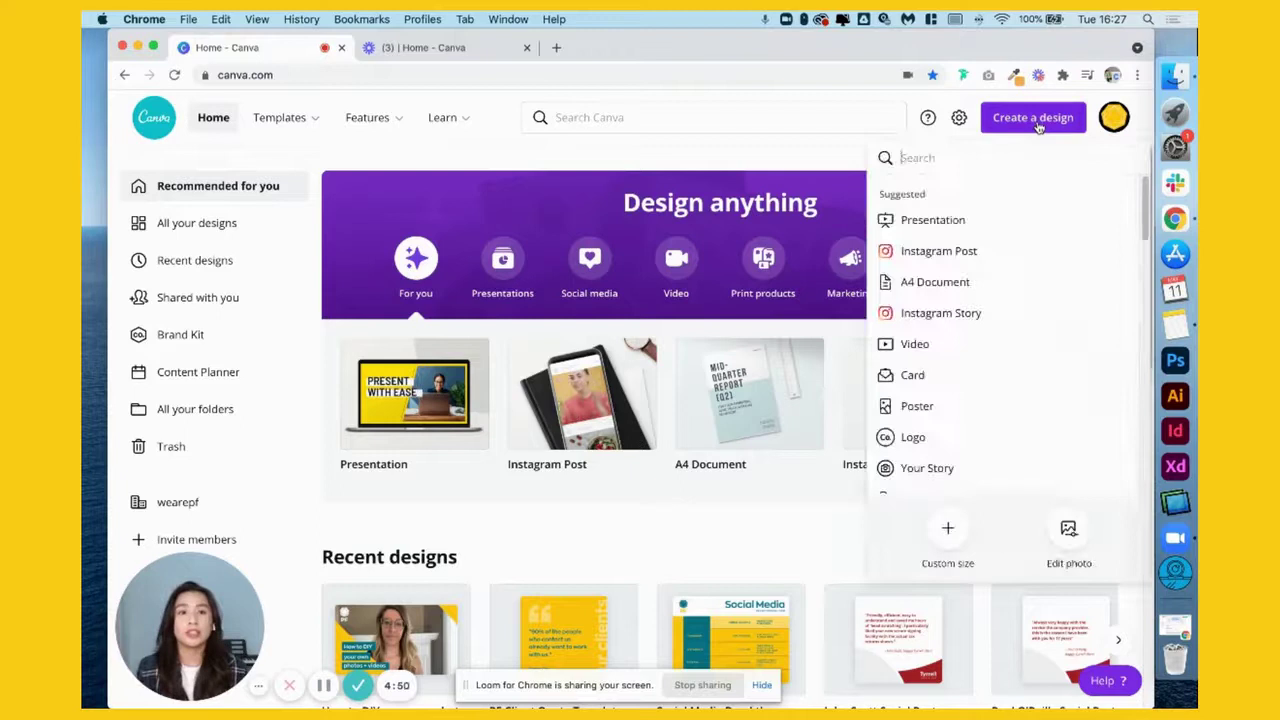
Start a new blank 1920×1080 Video design.
click(1013, 349)
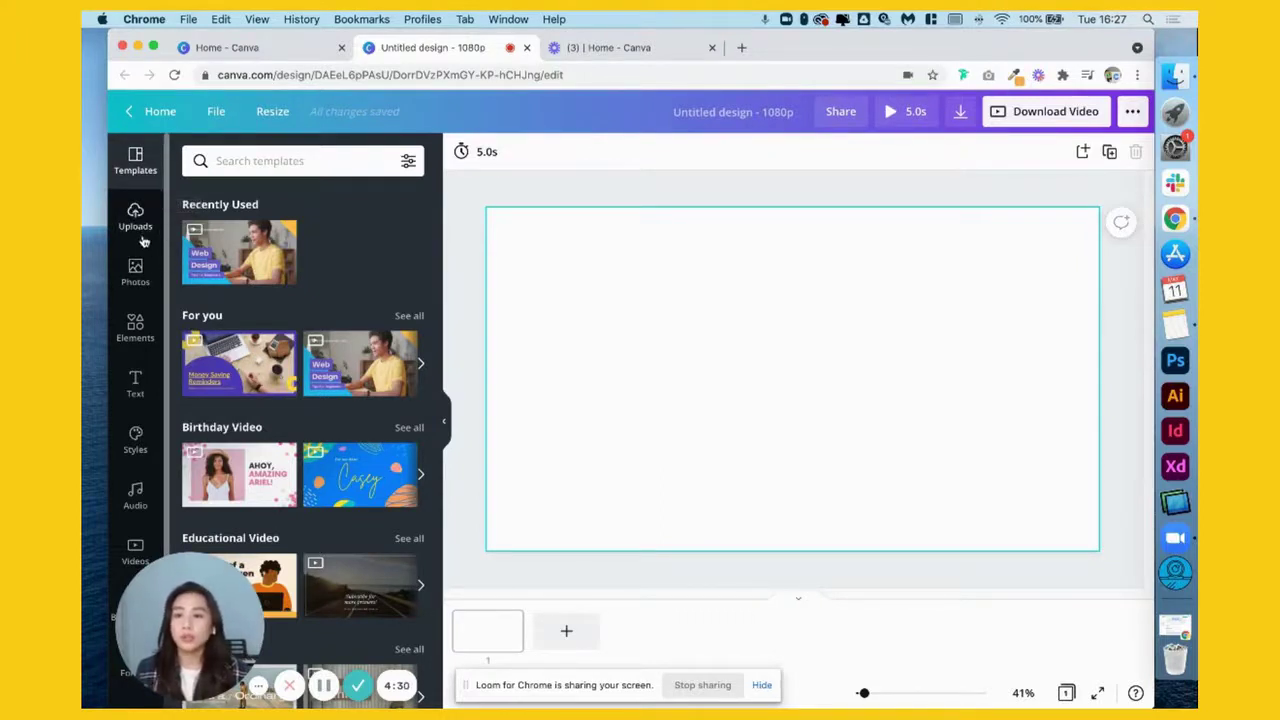
Show previously uploaded clips in the Uploads panel's Videos tab, abandoning a new upload.
click(136, 215)
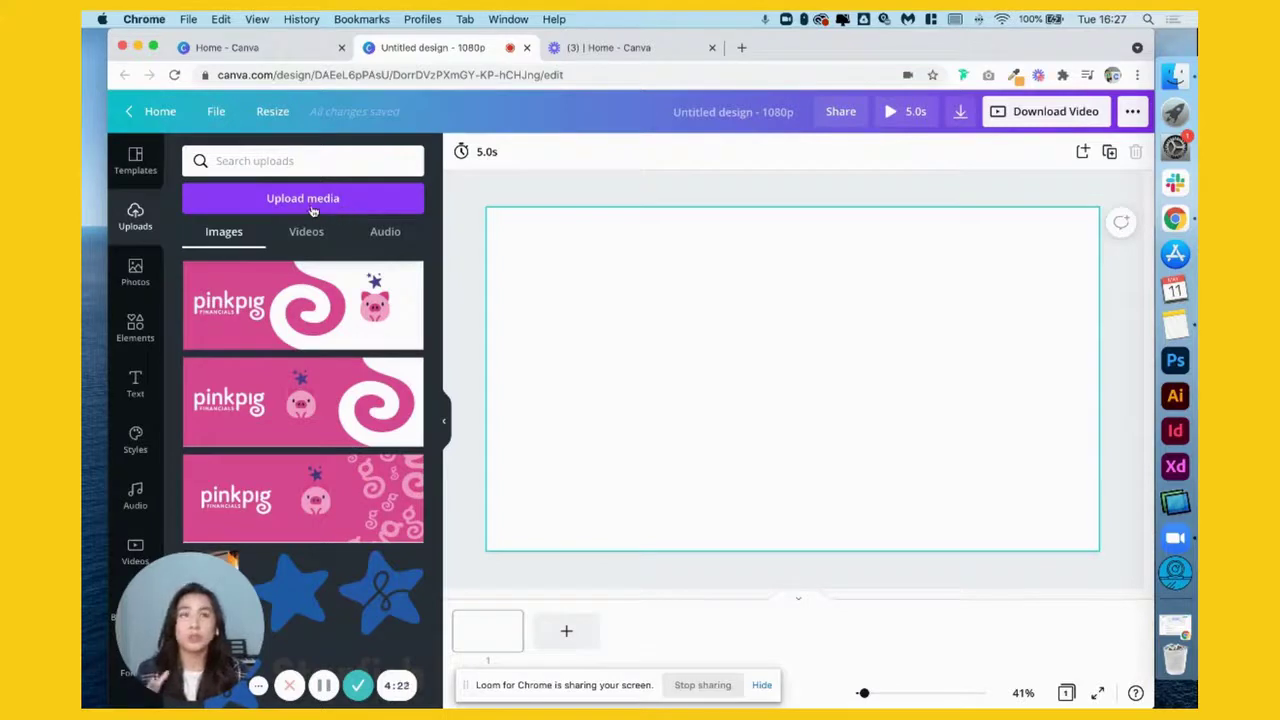
click(316, 200)
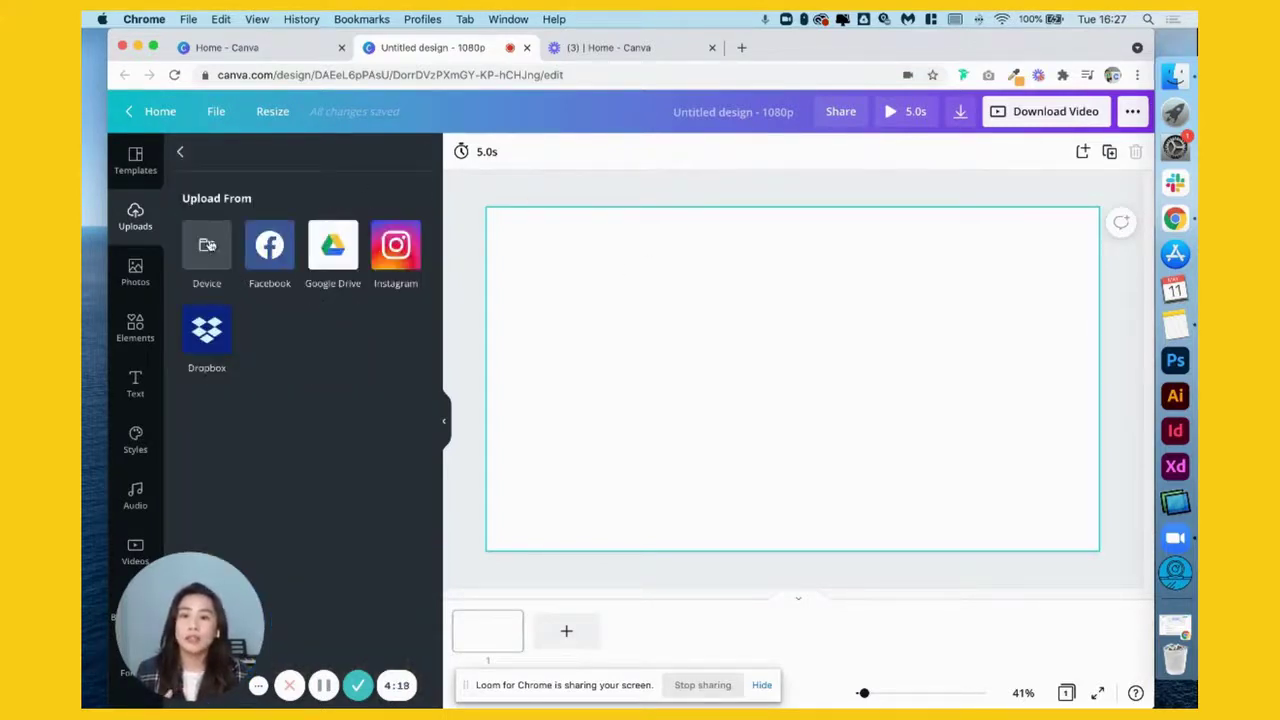
click(208, 245)
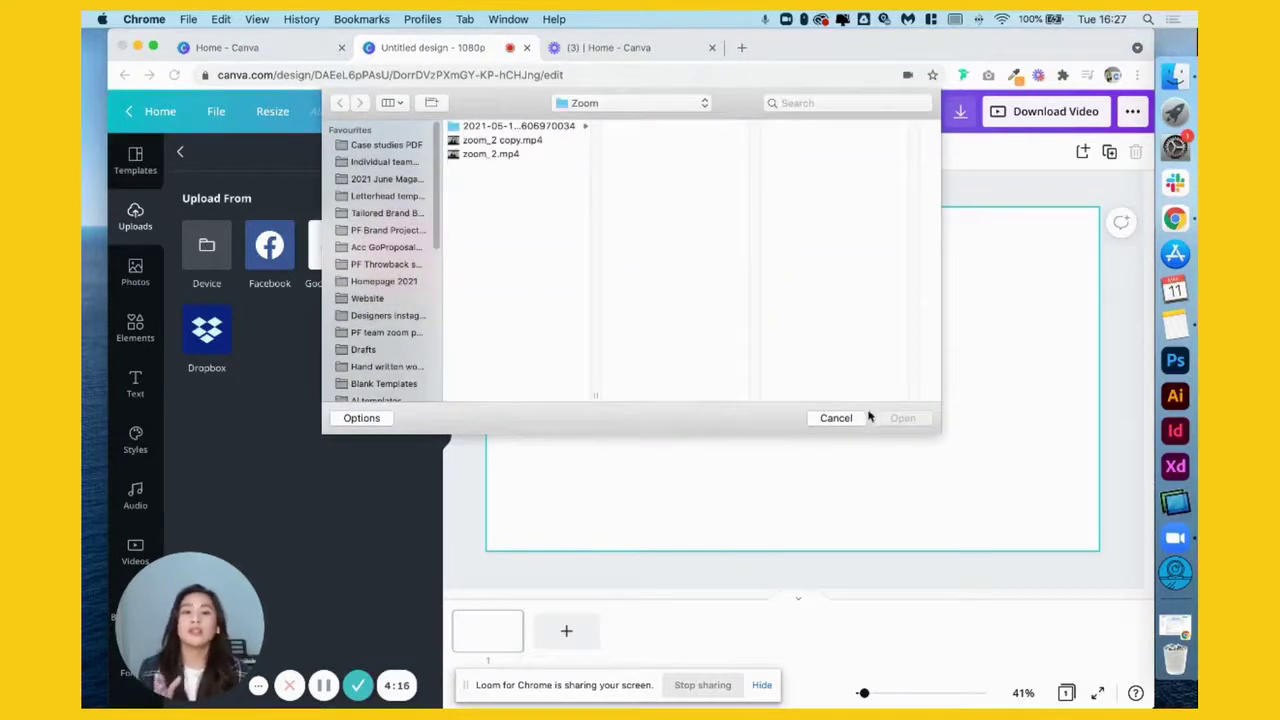
click(845, 418)
click(180, 154)
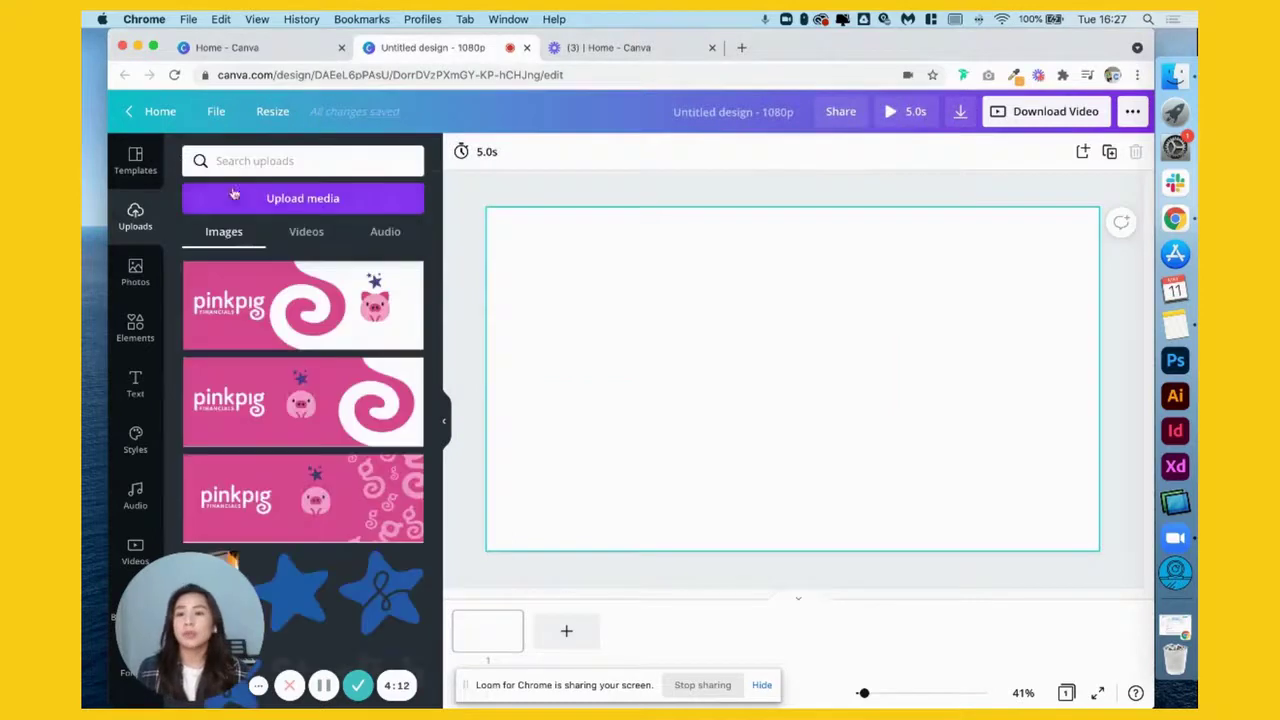
click(306, 240)
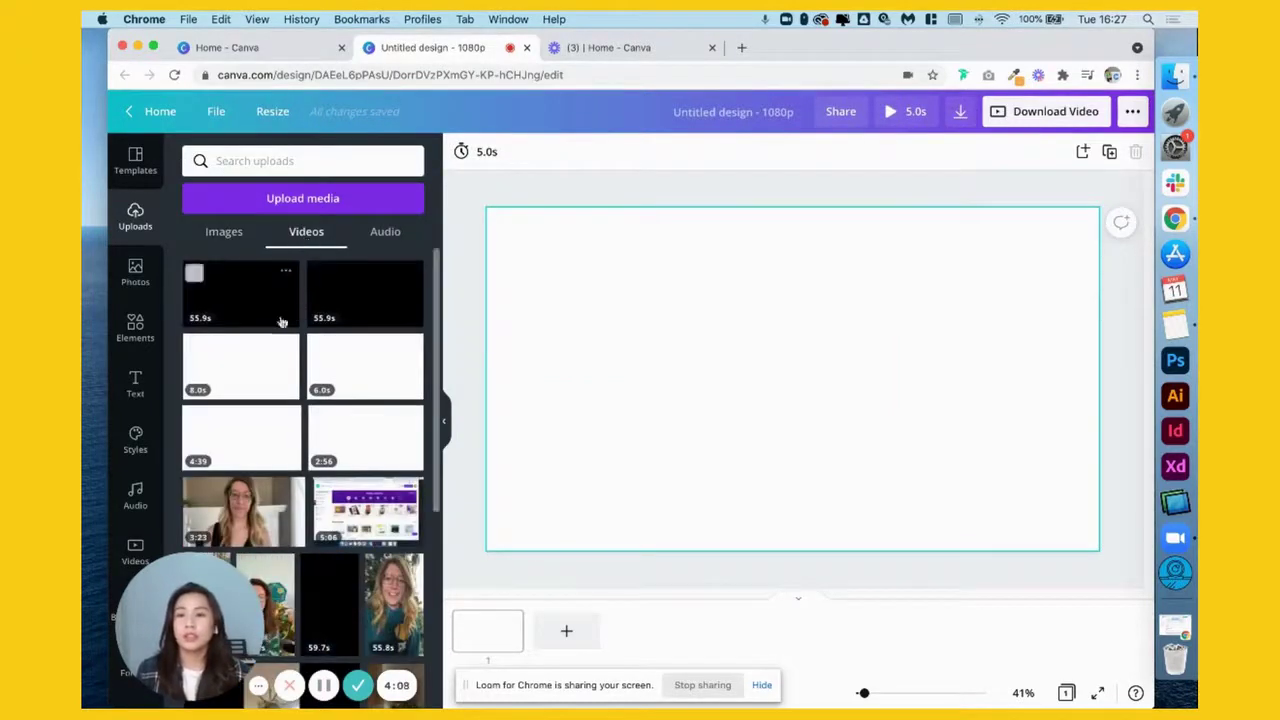
mouse_move(240, 294)
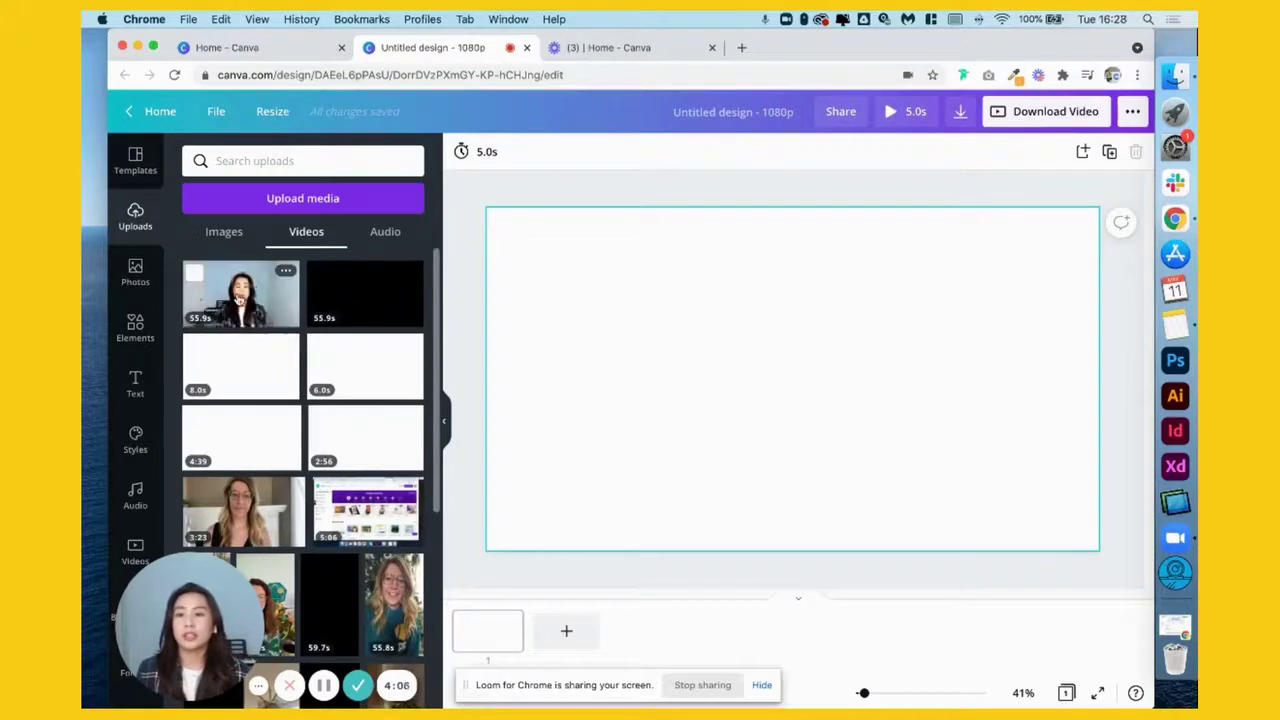
Place the first uploaded talking-head clip on the page, making the design 55.9 seconds long.
mouse_move(230, 312)
mouse_down()
mouse_move(286, 292)
mouse_move(487, 282)
mouse_move(527, 256)
mouse_up()
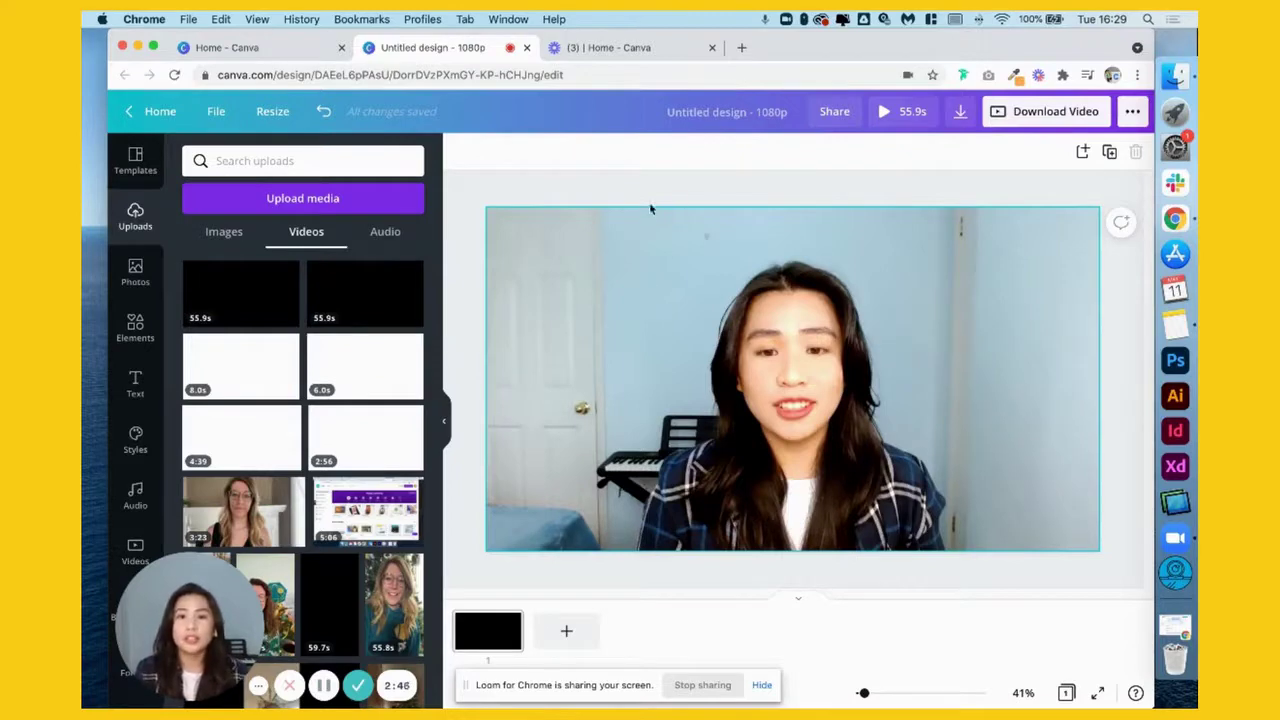
Select the talking-head clip, open its trim timeline, and preview playback.
click(680, 260)
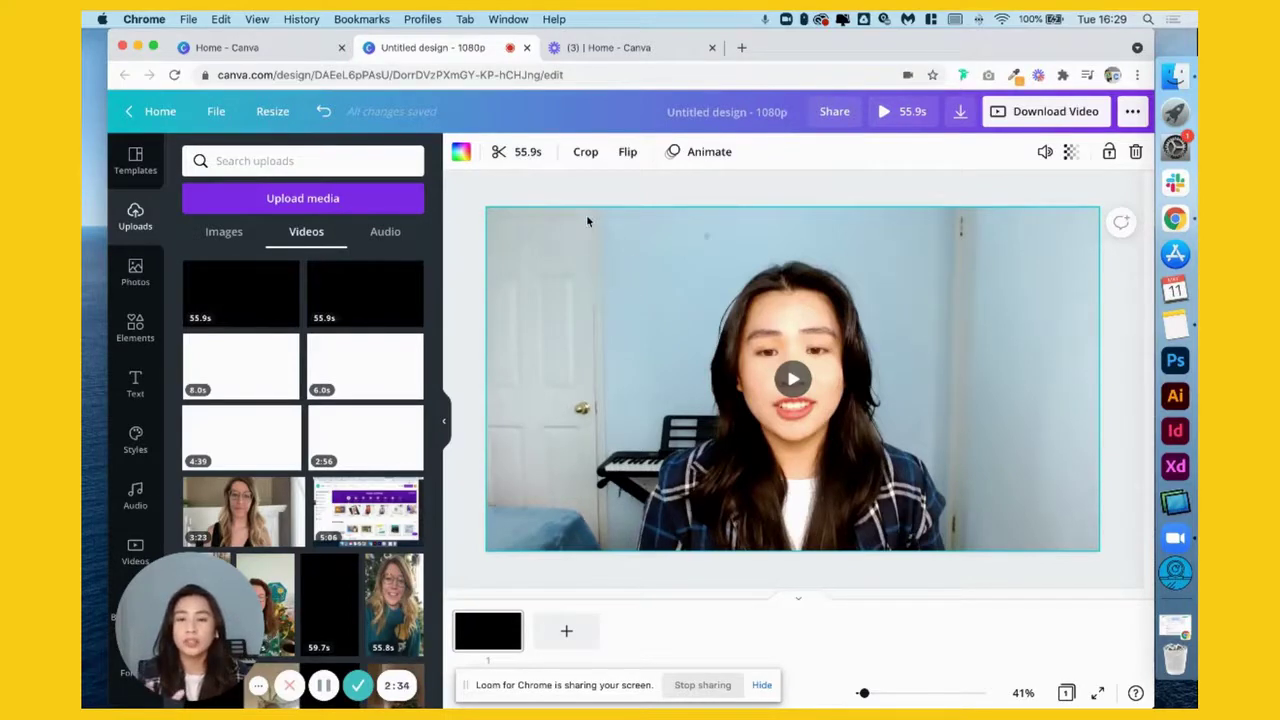
click(528, 152)
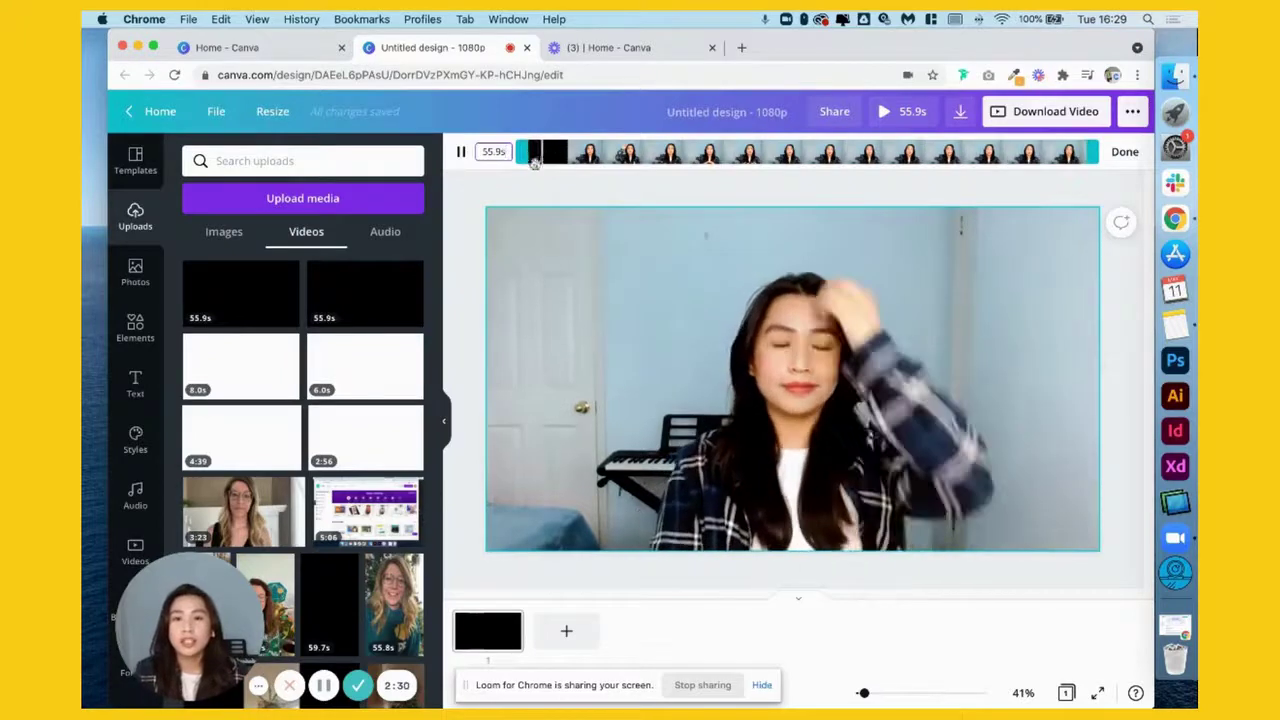
click(460, 155)
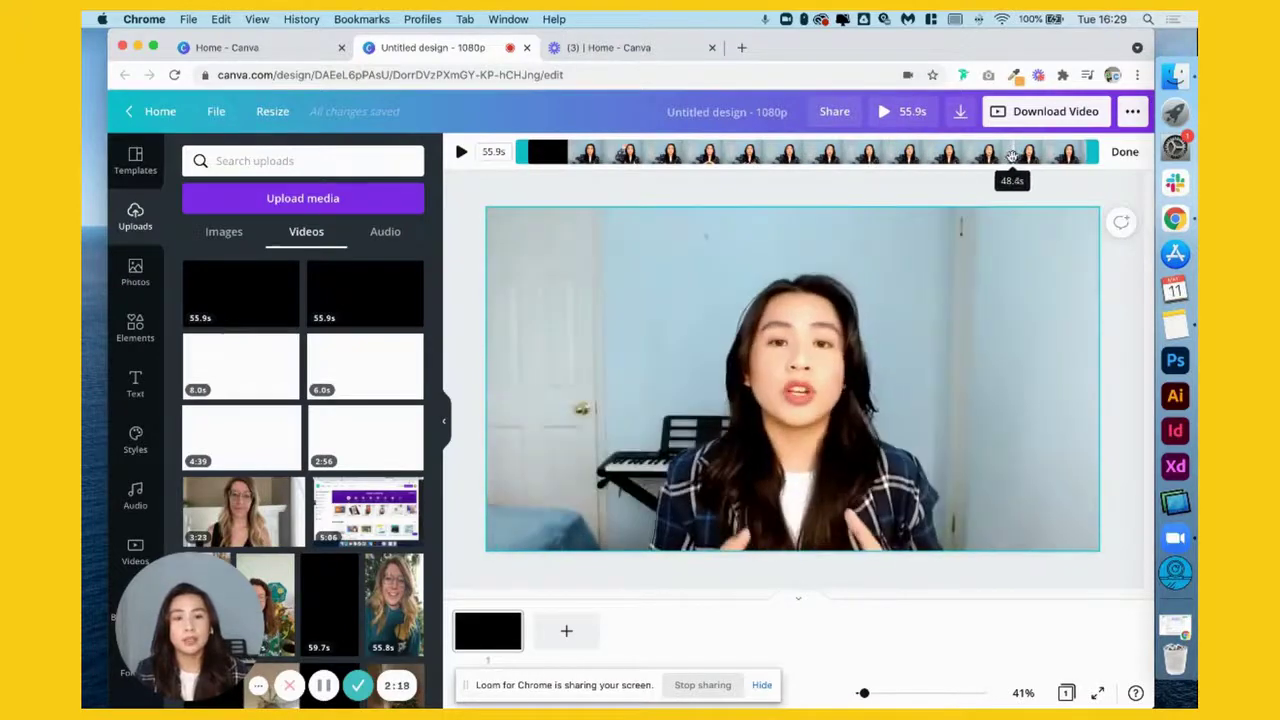
click(790, 380)
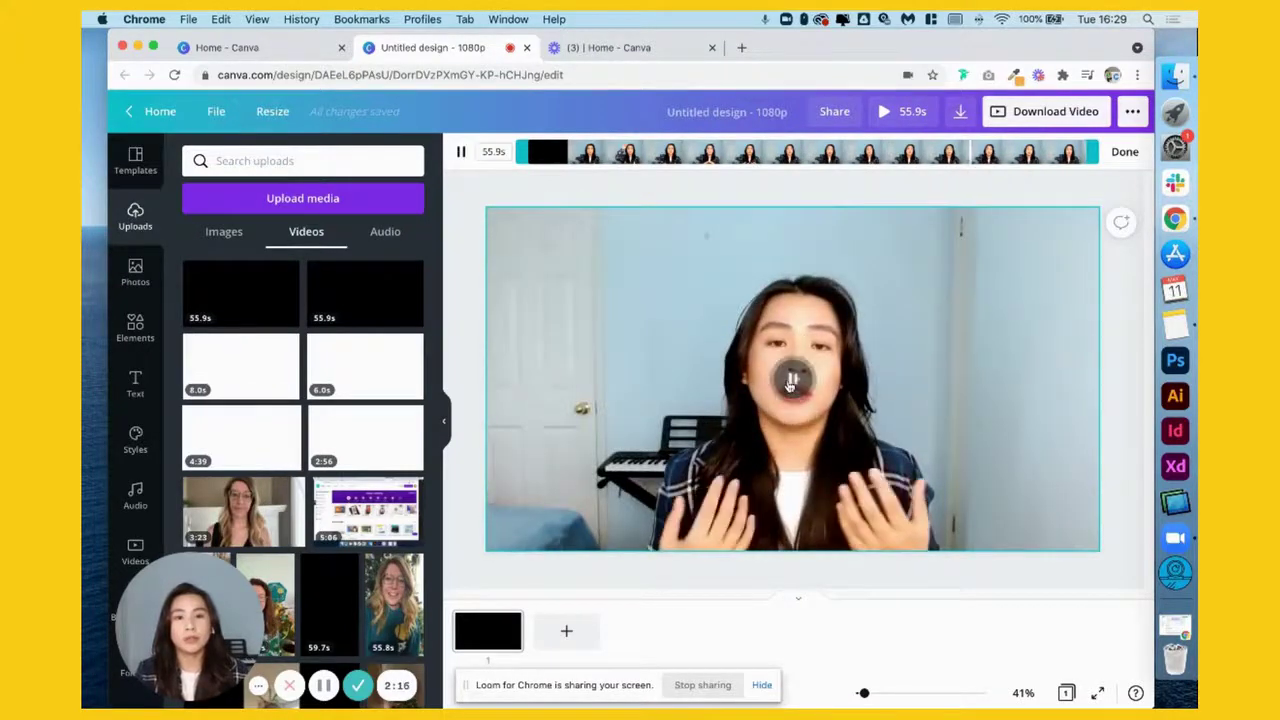
click(791, 381)
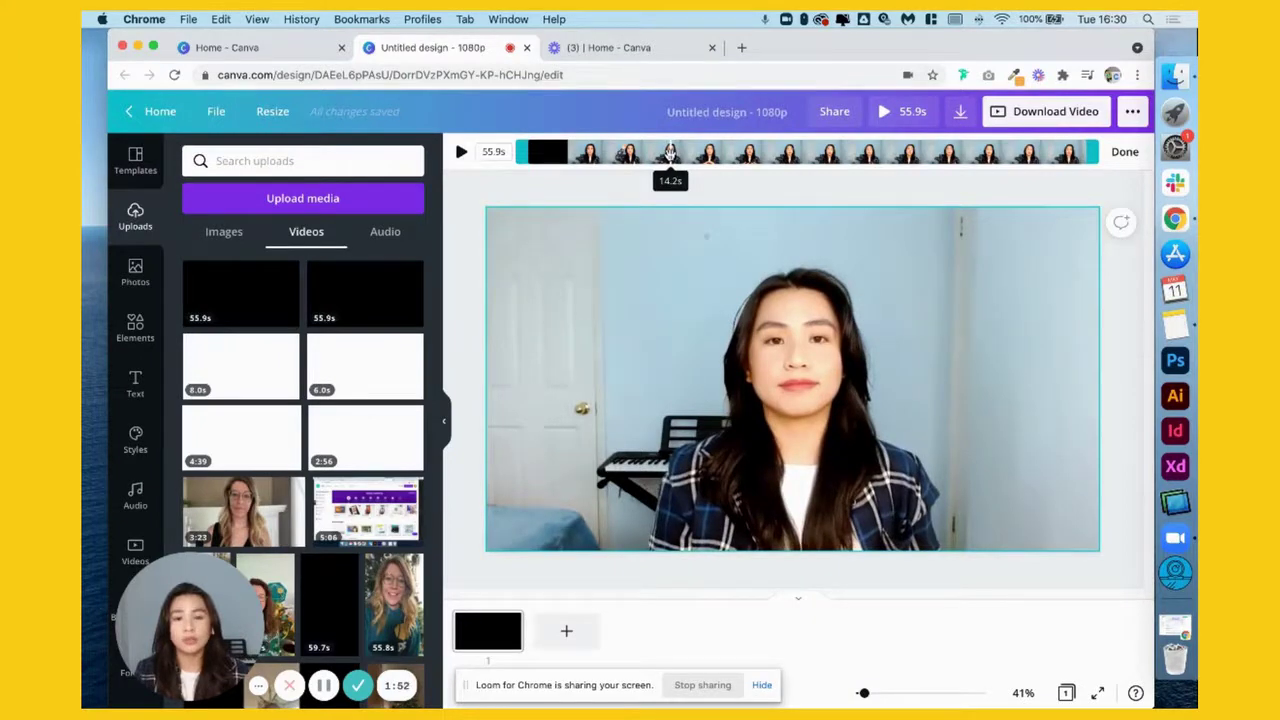
click(670, 152)
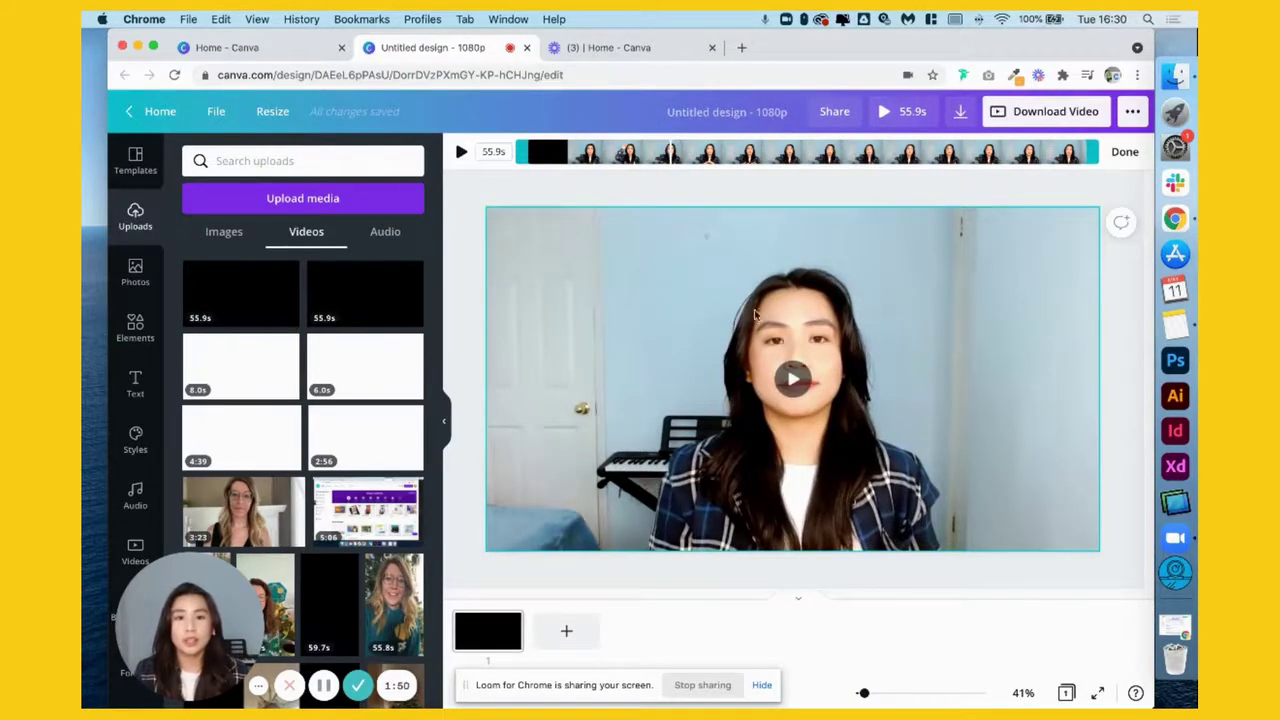
click(794, 382)
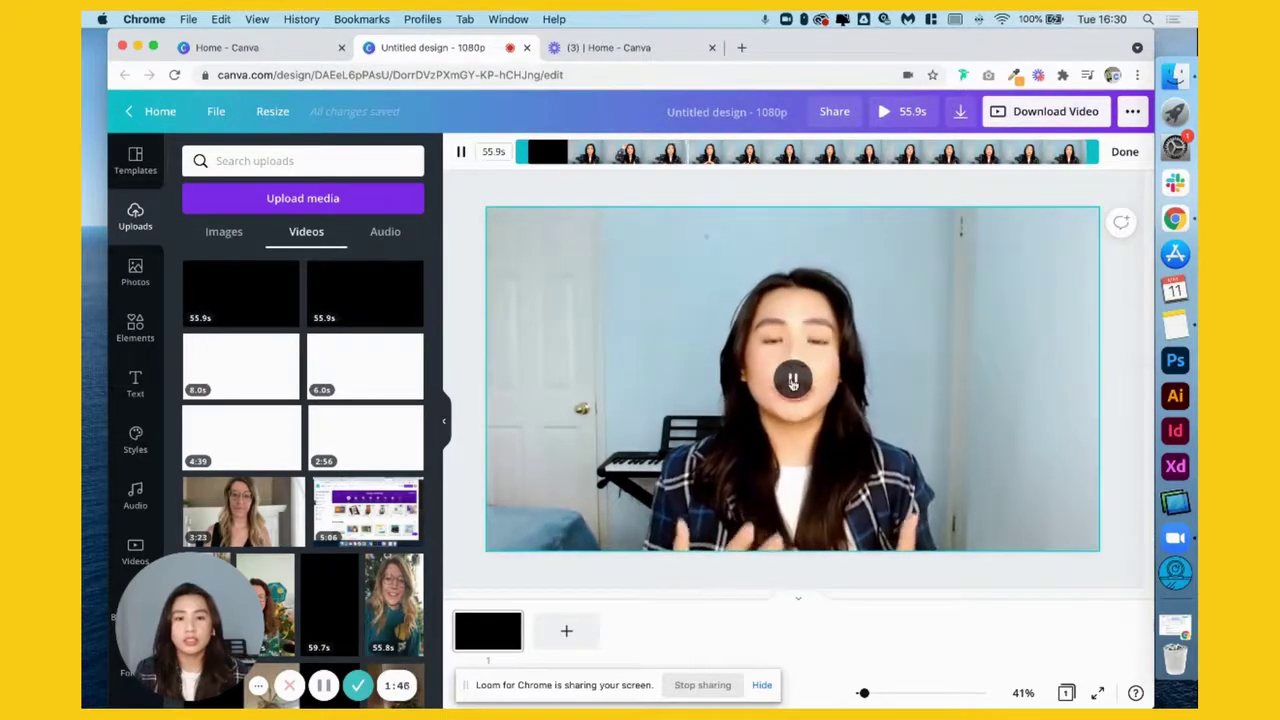
click(792, 381)
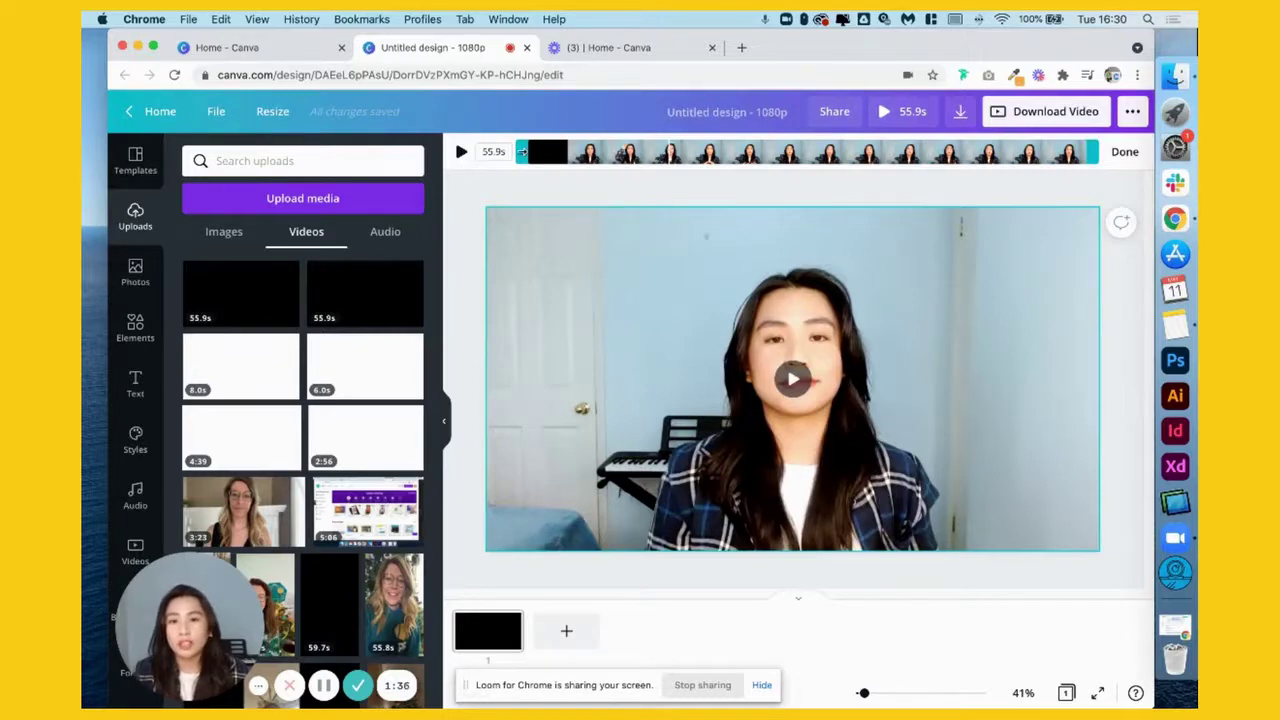
Trim the clip's opening so it runs 41.8 seconds, then preview the result.
drag(521, 151, 662, 149)
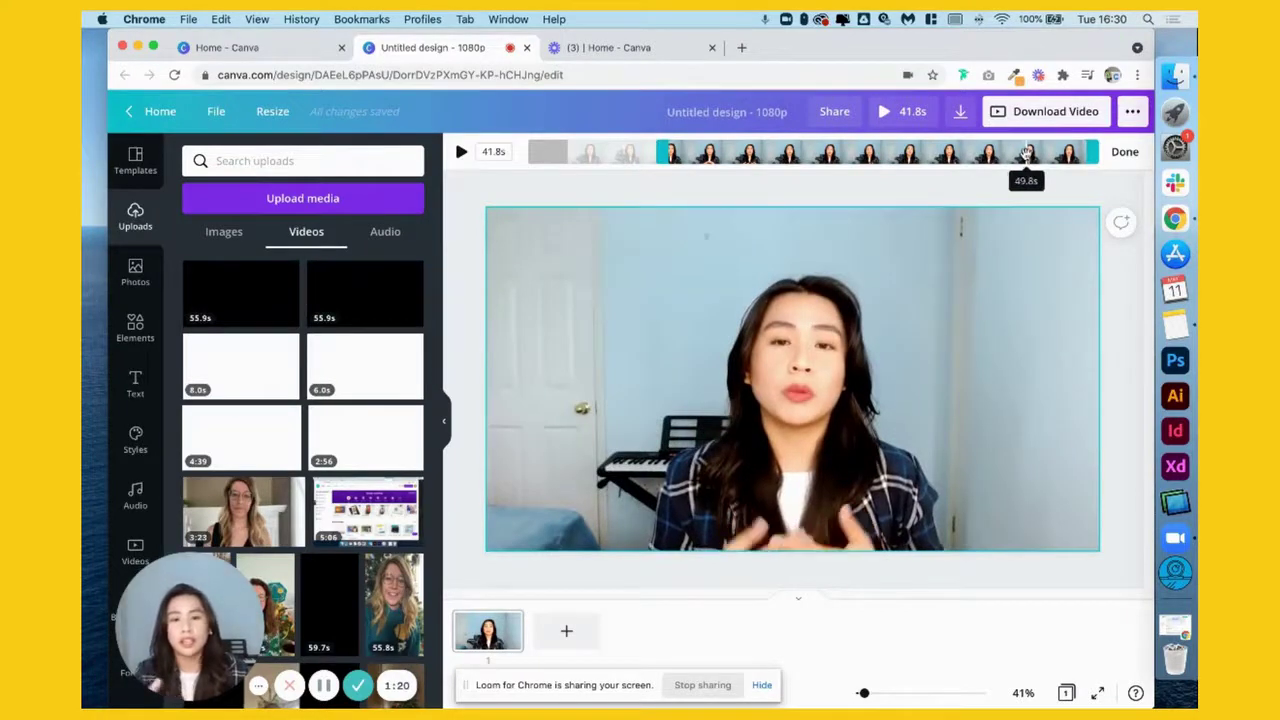
click(1026, 153)
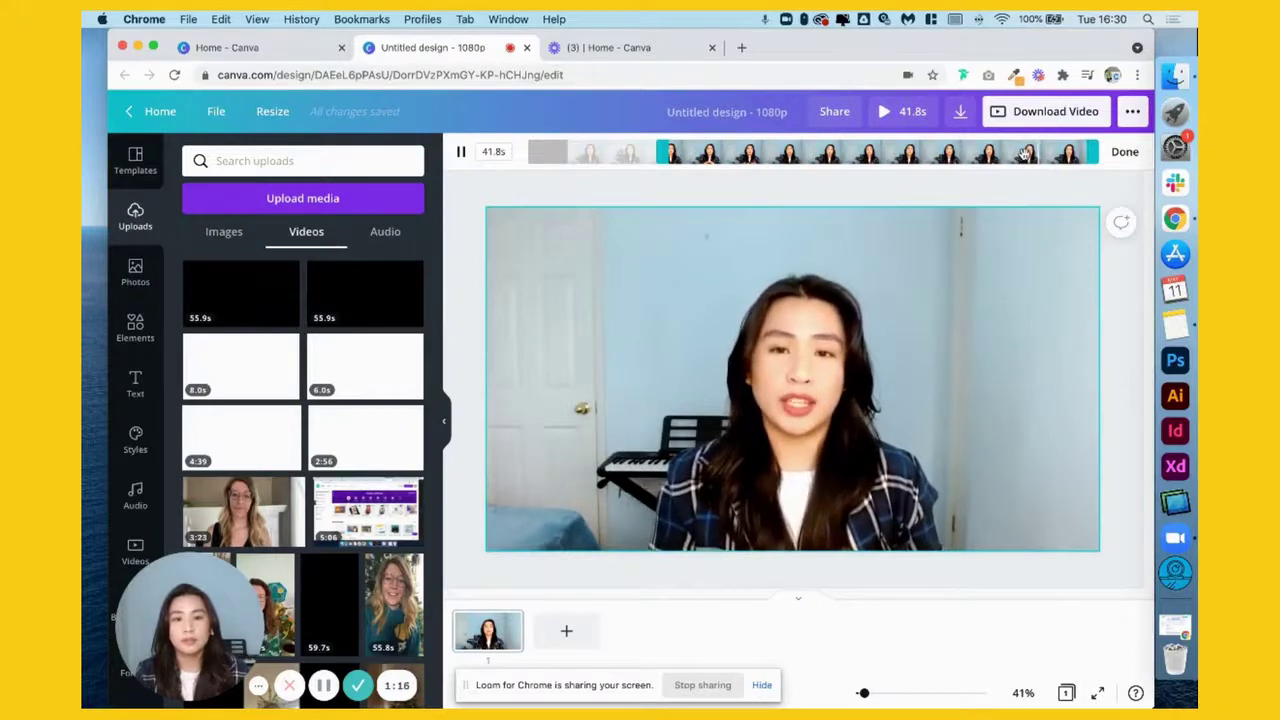
click(992, 152)
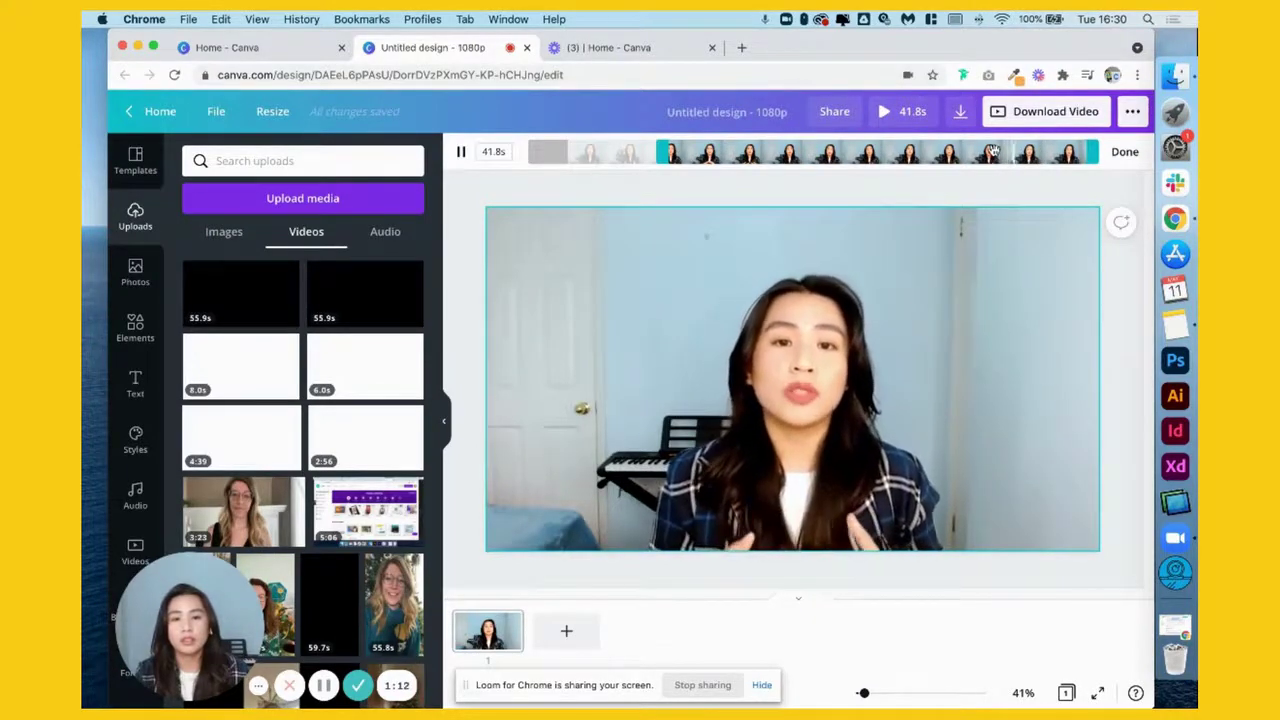
key(space)
key(space)
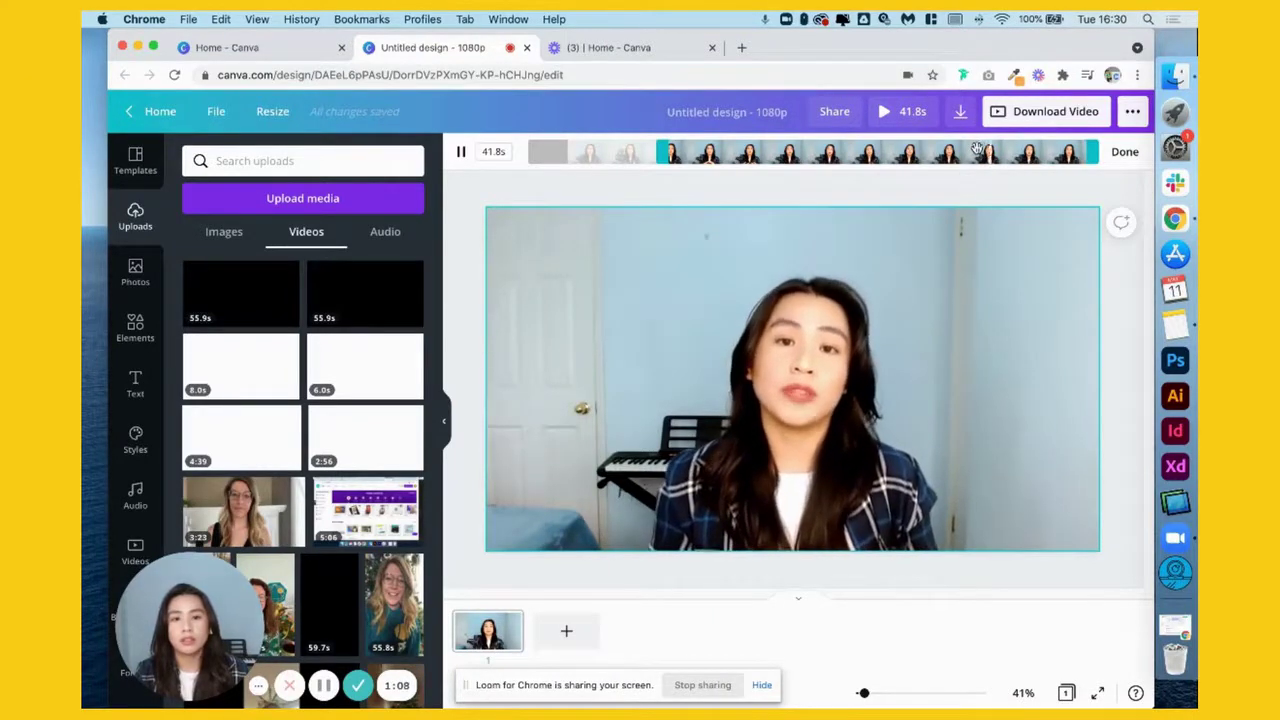
key(space)
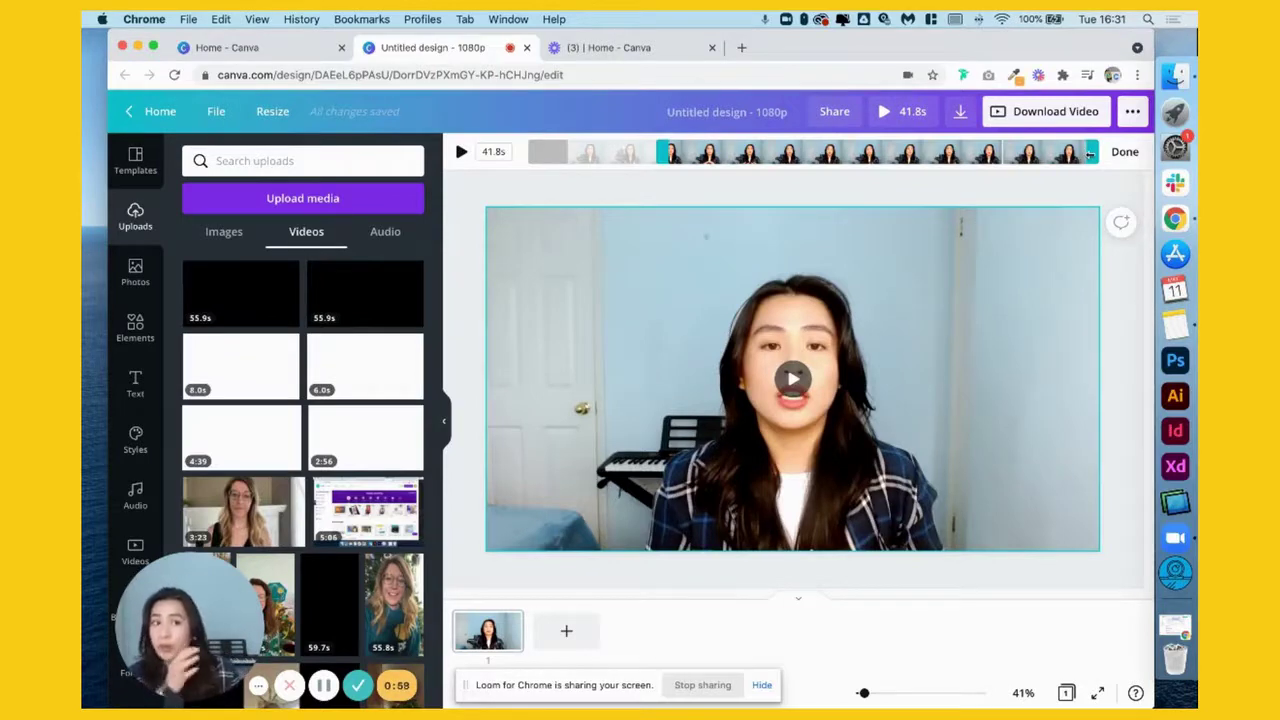
Trim the clip's ending down to 33.3 seconds and preview it.
mouse_move(1093, 153)
mouse_down()
mouse_move(995, 163)
mouse_move(1012, 164)
mouse_up()
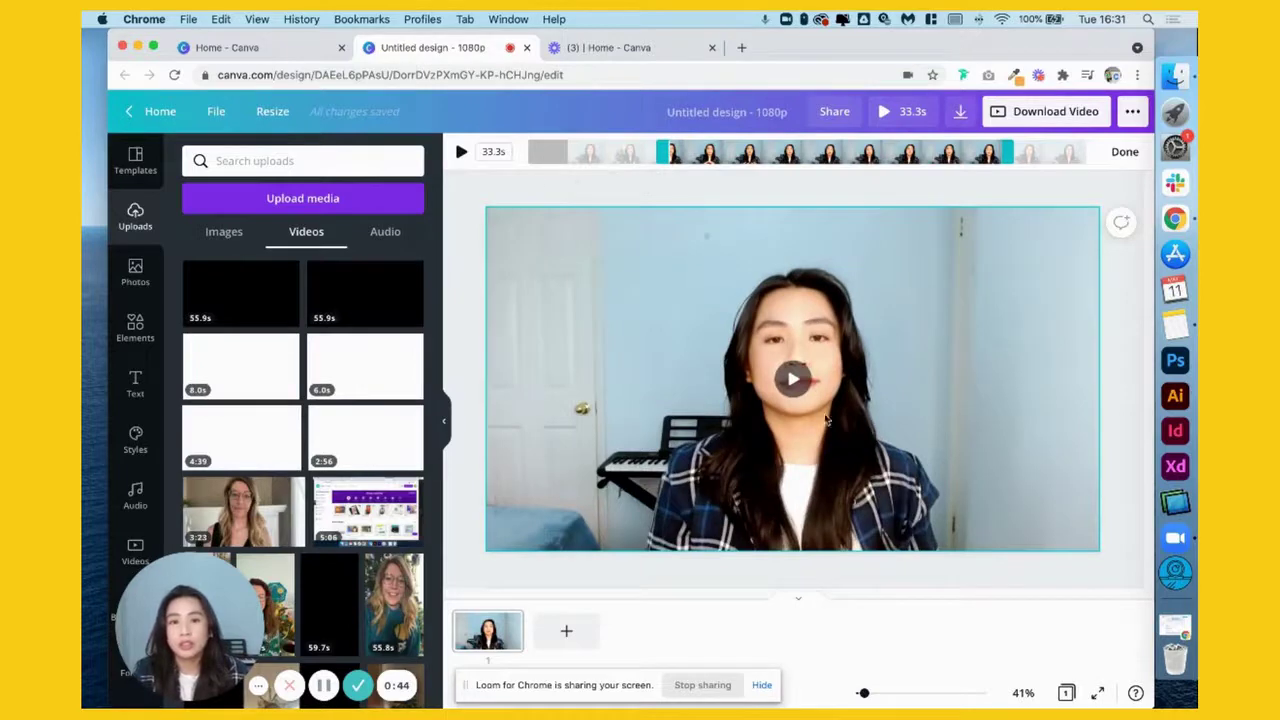
click(795, 380)
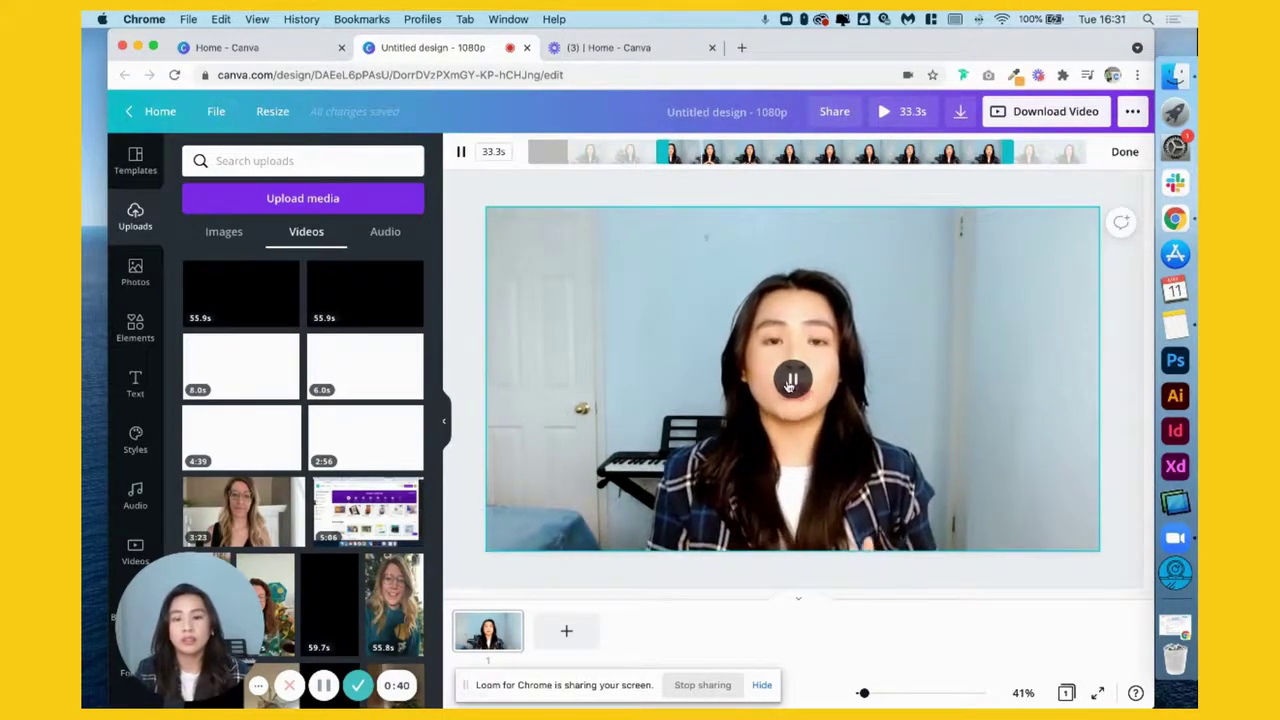
click(790, 382)
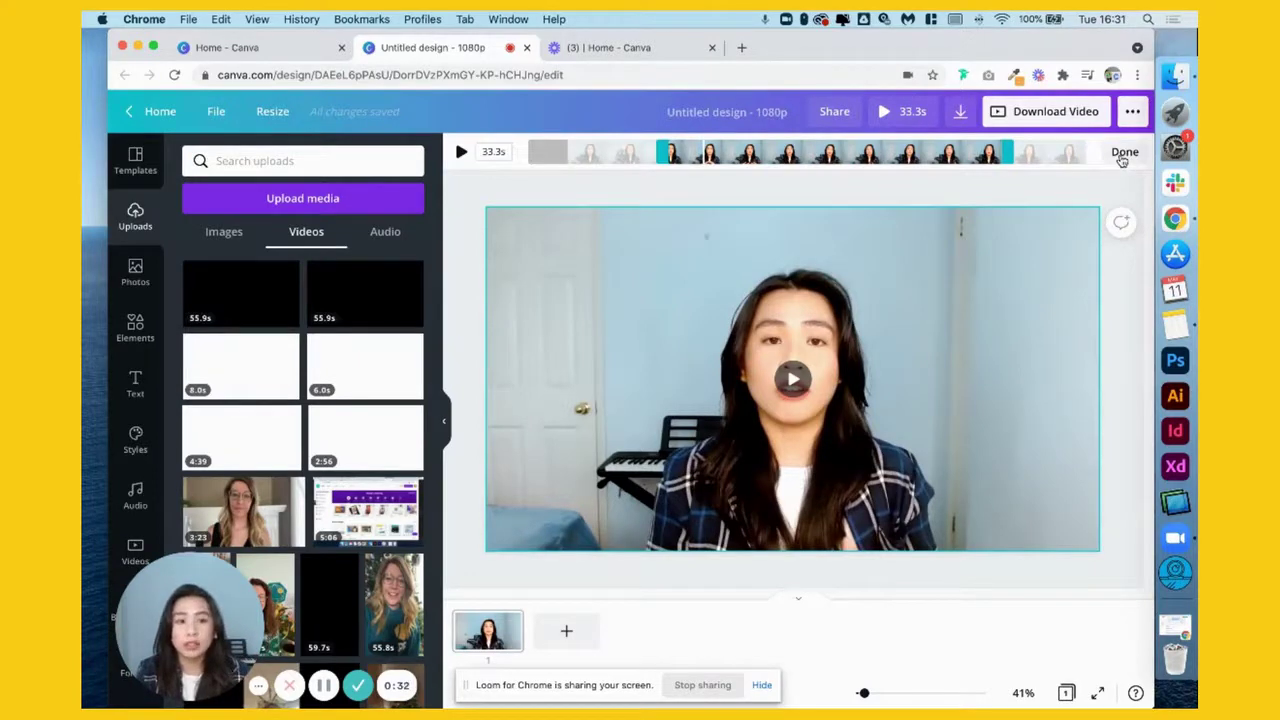
Finish trimming and set the download file type to MP4 high-quality video.
click(1123, 154)
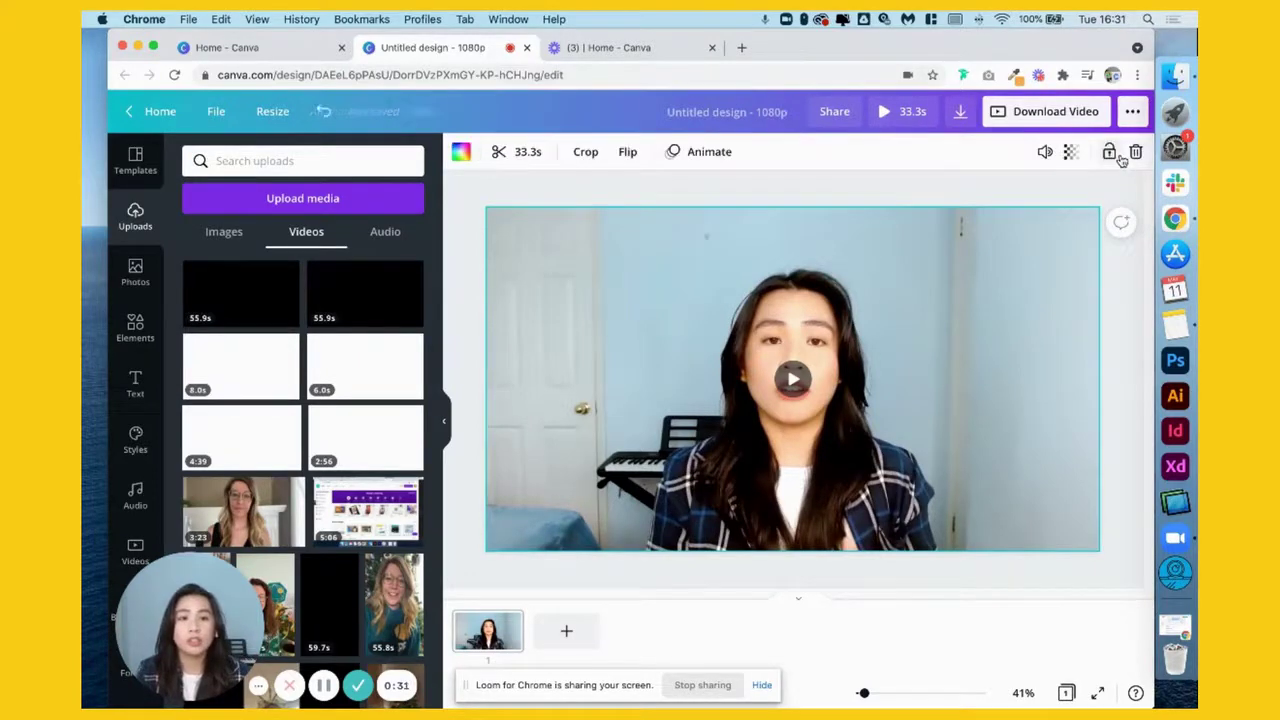
click(1079, 118)
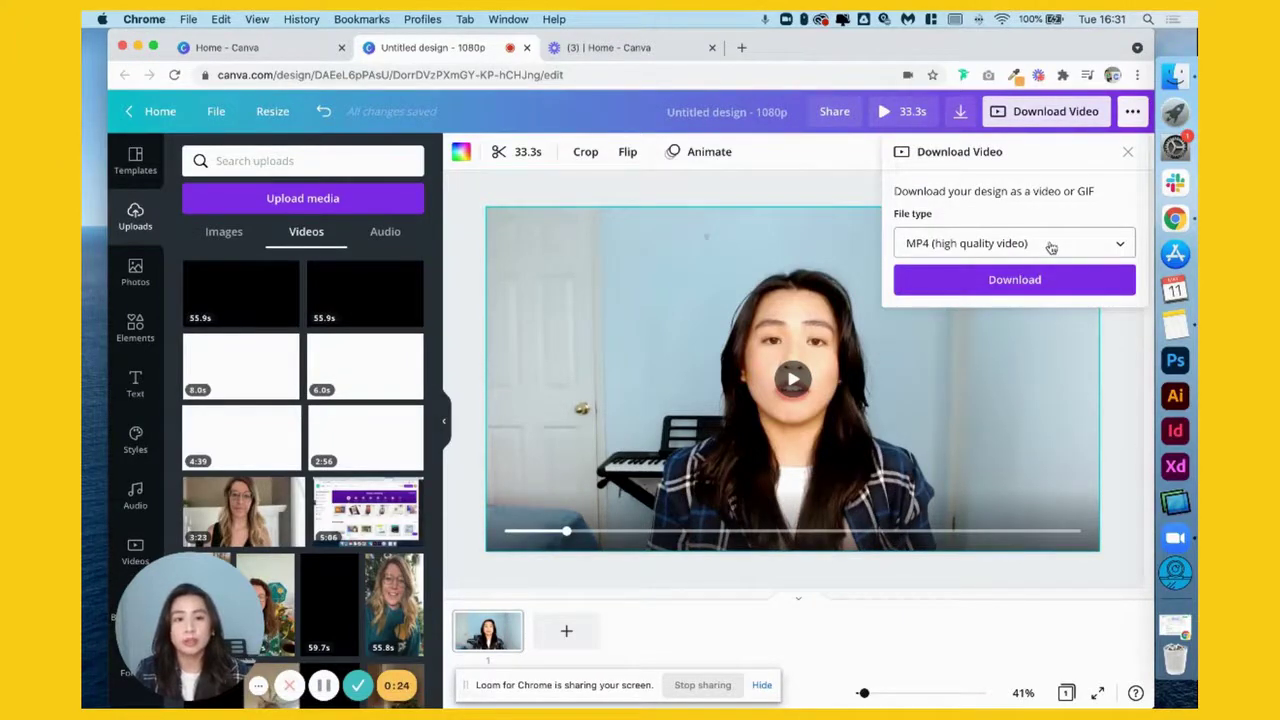
click(1051, 247)
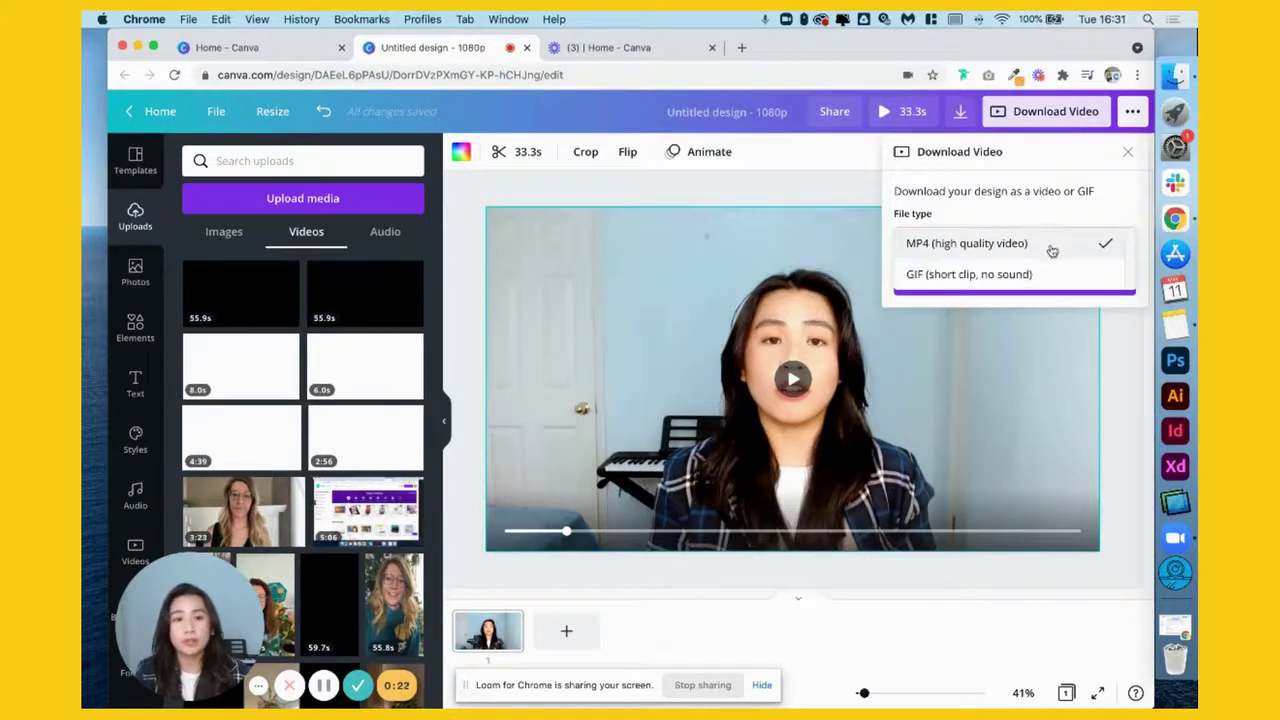
click(1046, 216)
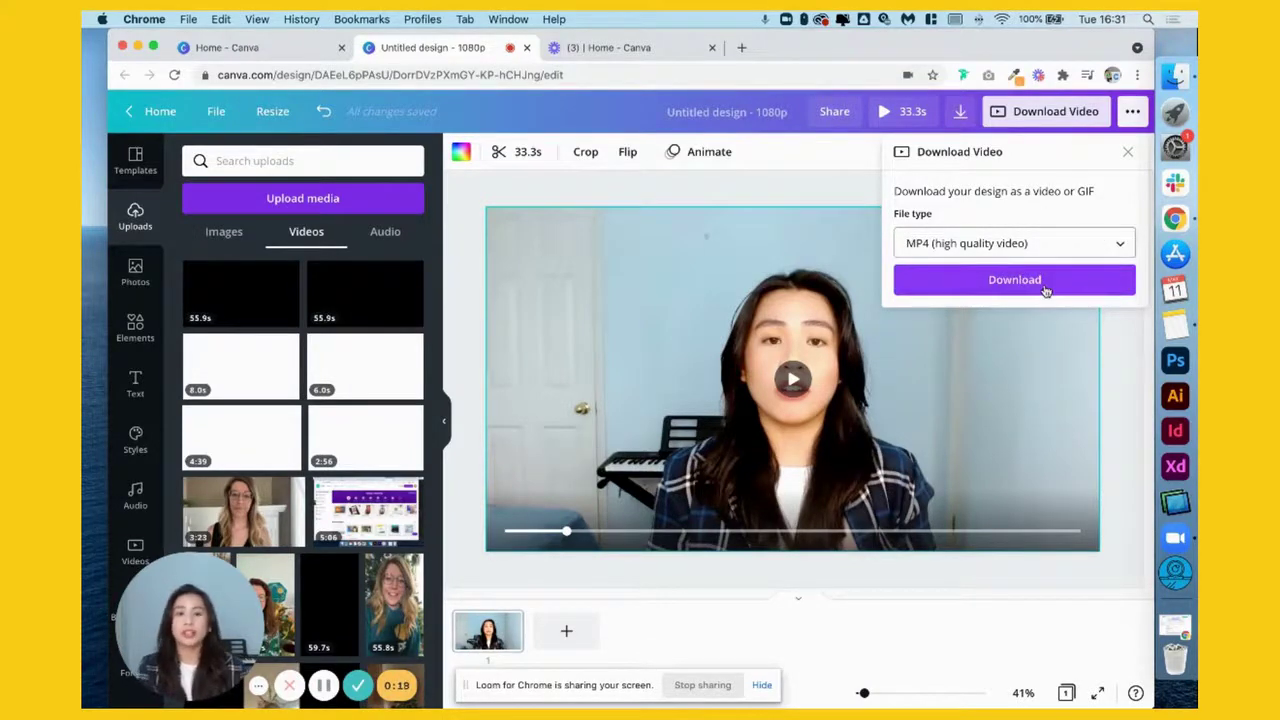